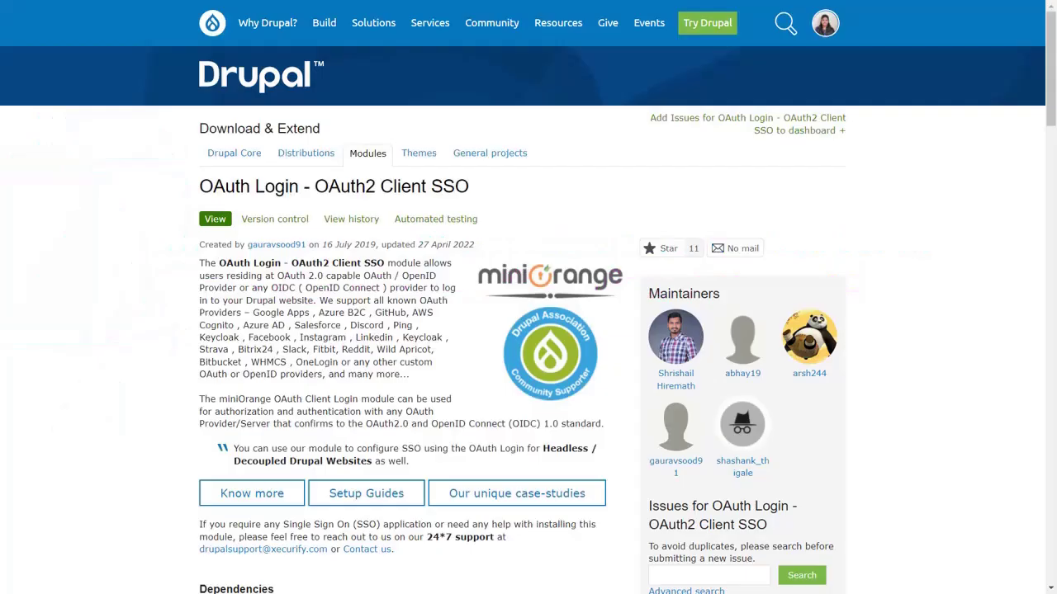
Find the module's Installation section and run 'composer require drupal/oauth_login_oauth2' to download it
{"action": "scroll", "coordinate": [388, 207], "scroll_direction": "down", "scroll_amount": 20}
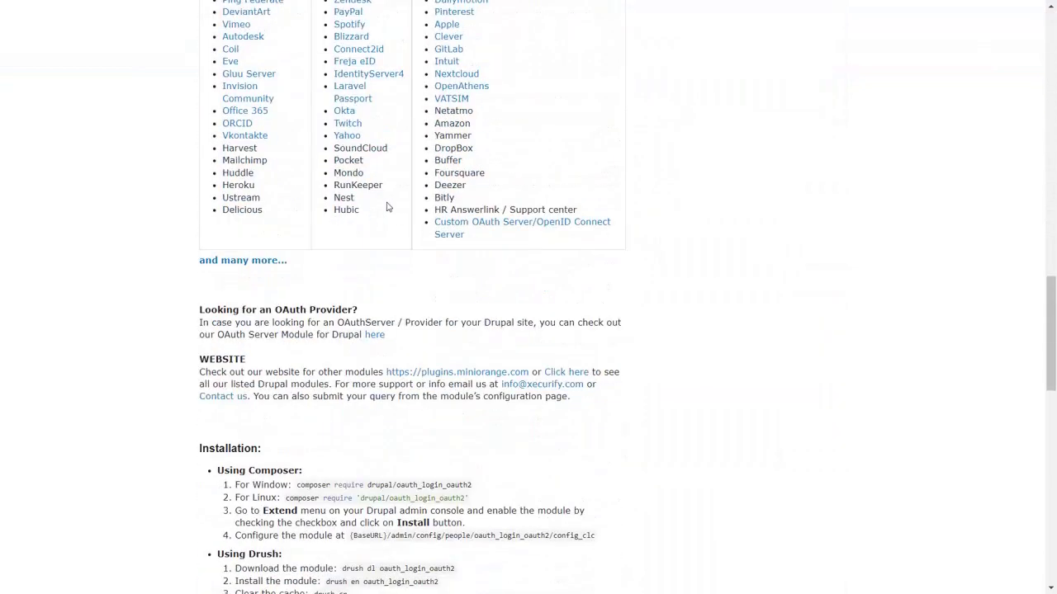
{"action": "scroll", "coordinate": [387, 207], "scroll_direction": "down", "scroll_amount": 5}
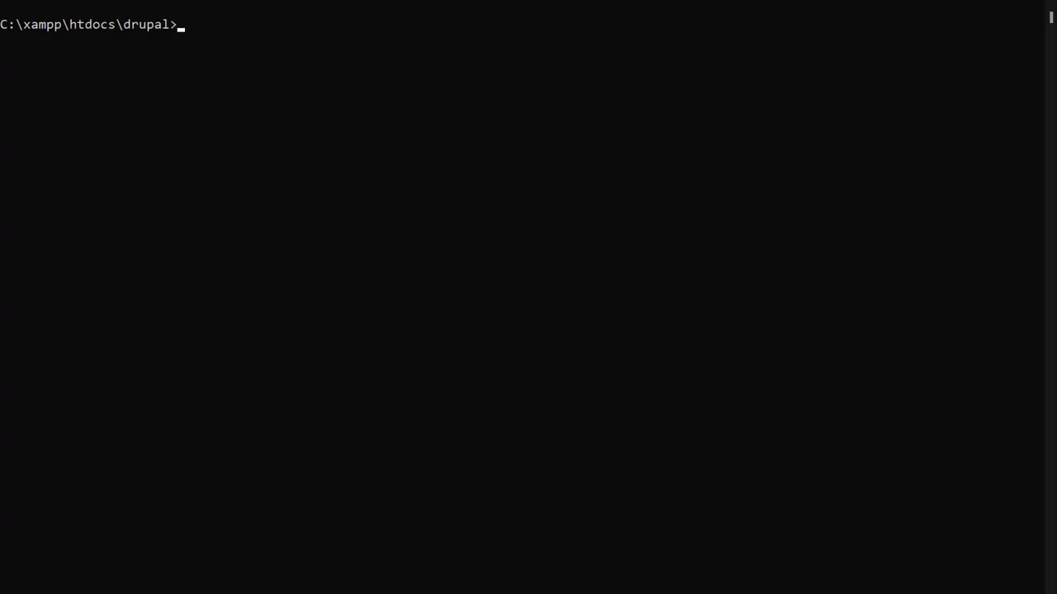
{"action": "type", "text": "composer require drupal/oauth_login_oauth2"}
{"action": "key", "text": "Return"}
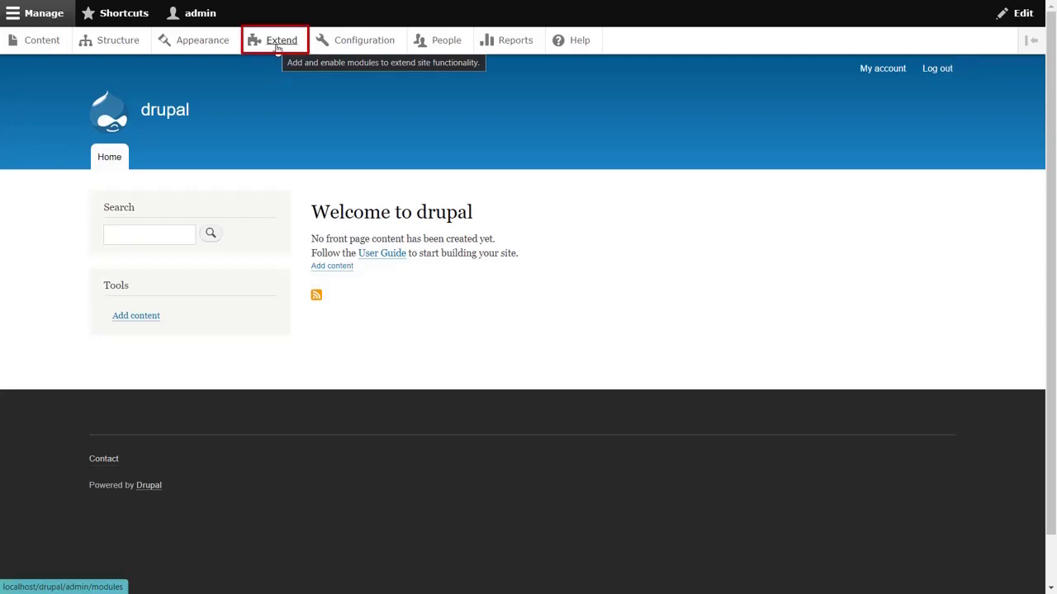
Install the miniOrange OAuth/OIDC Login module from Extend and open its configuration under Configuration
{"action": "left_click", "coordinate": [277, 42]}
{"action": "left_click", "coordinate": [29, 243]}
{"action": "type", "text": "miniOrange OAuth/OIDC Login"}
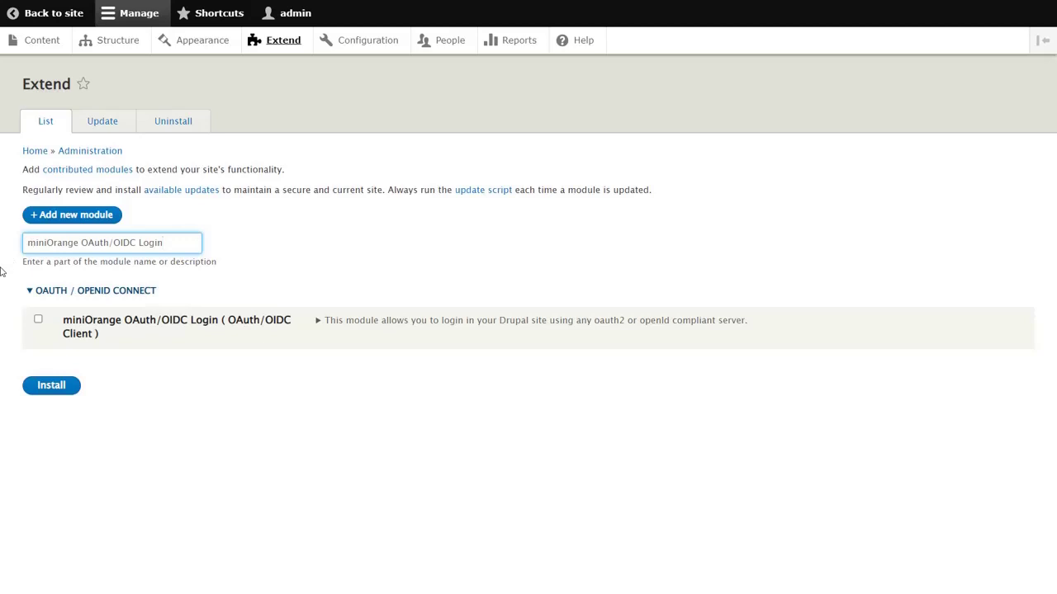
{"action": "left_click", "coordinate": [39, 320]}
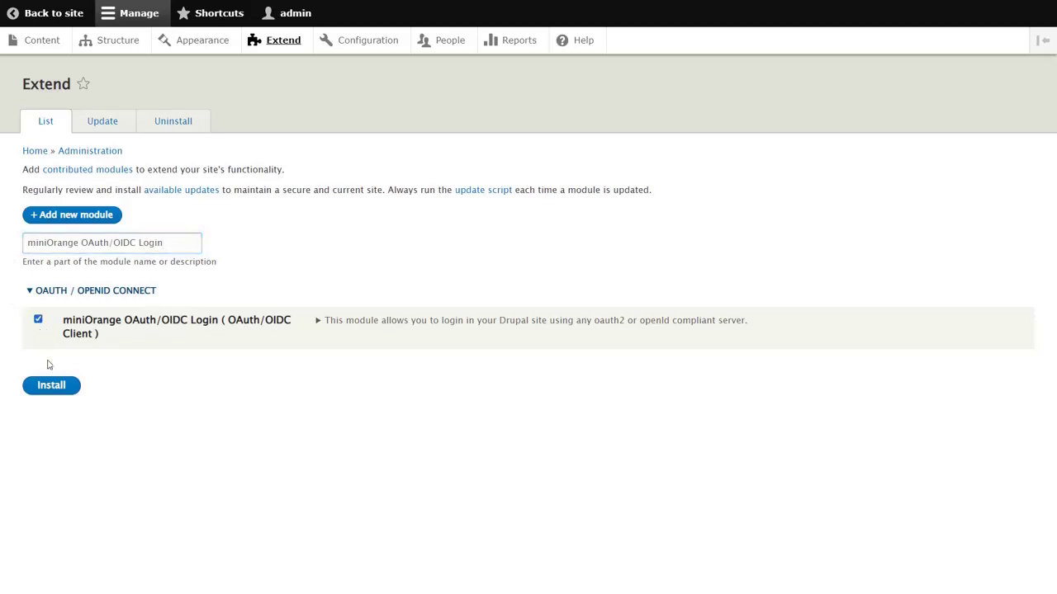
{"action": "left_click", "coordinate": [57, 387]}
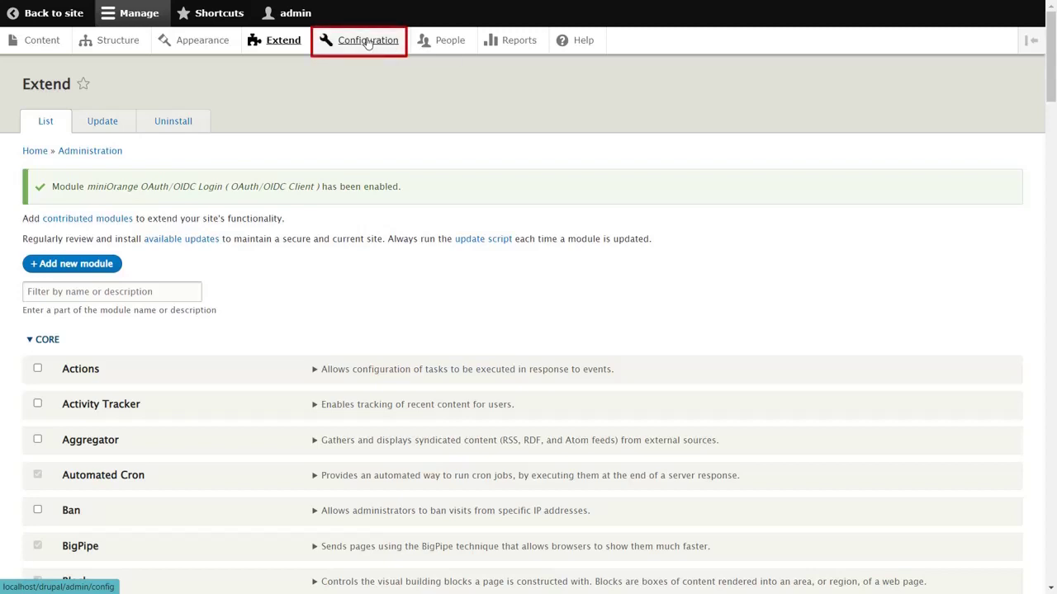
{"action": "left_click", "coordinate": [368, 43]}
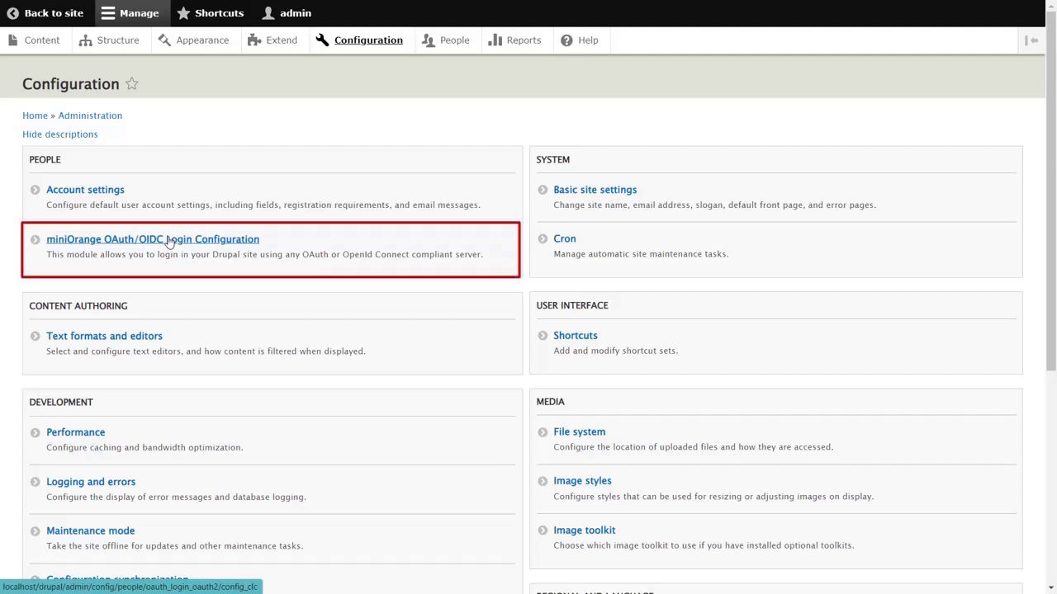
{"action": "left_click", "coordinate": [169, 239]}
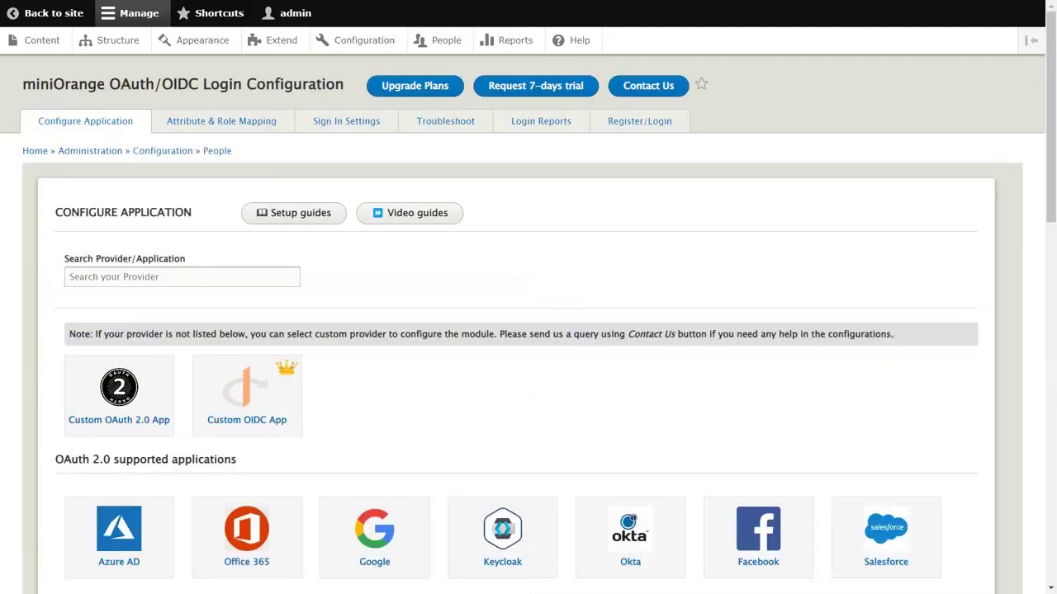
{"action": "left_click", "coordinate": [76, 277]}
{"action": "type", "text": "Keycloak"}
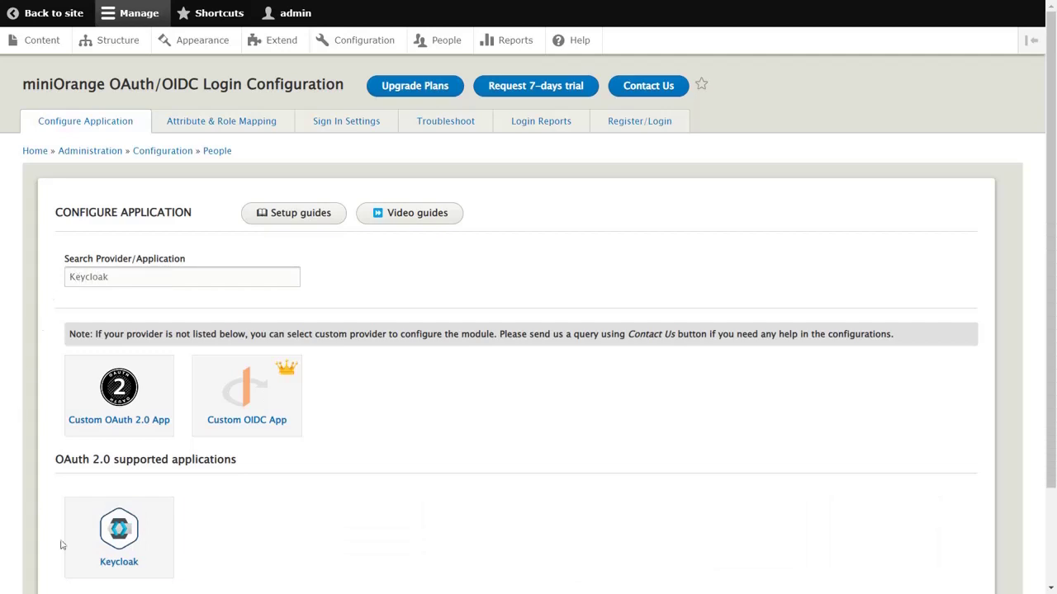
{"action": "left_click", "coordinate": [109, 566]}
{"action": "left_click", "coordinate": [378, 341]}
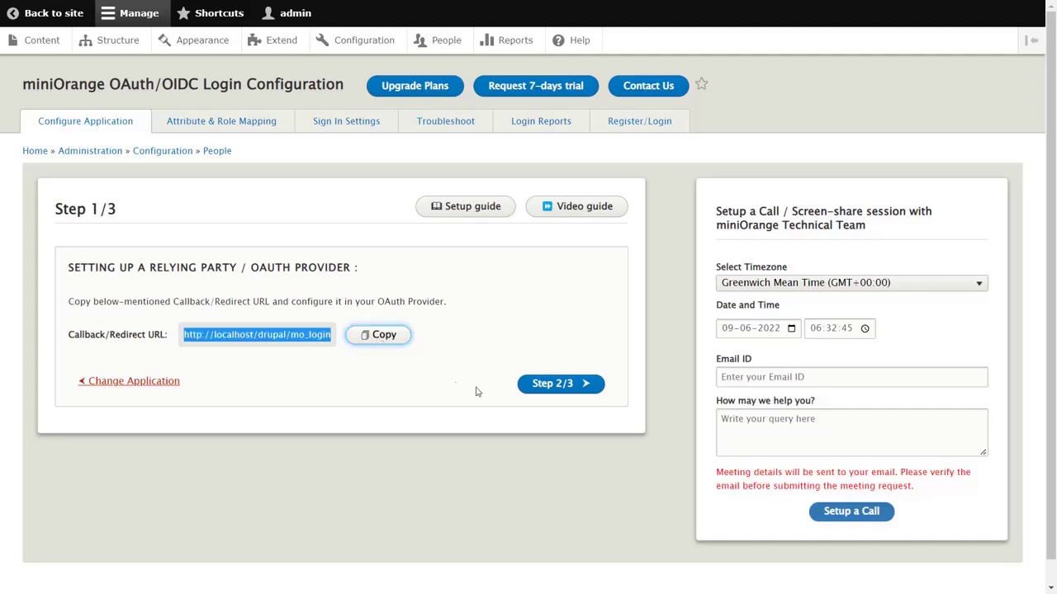
{"action": "left_click", "coordinate": [559, 391]}
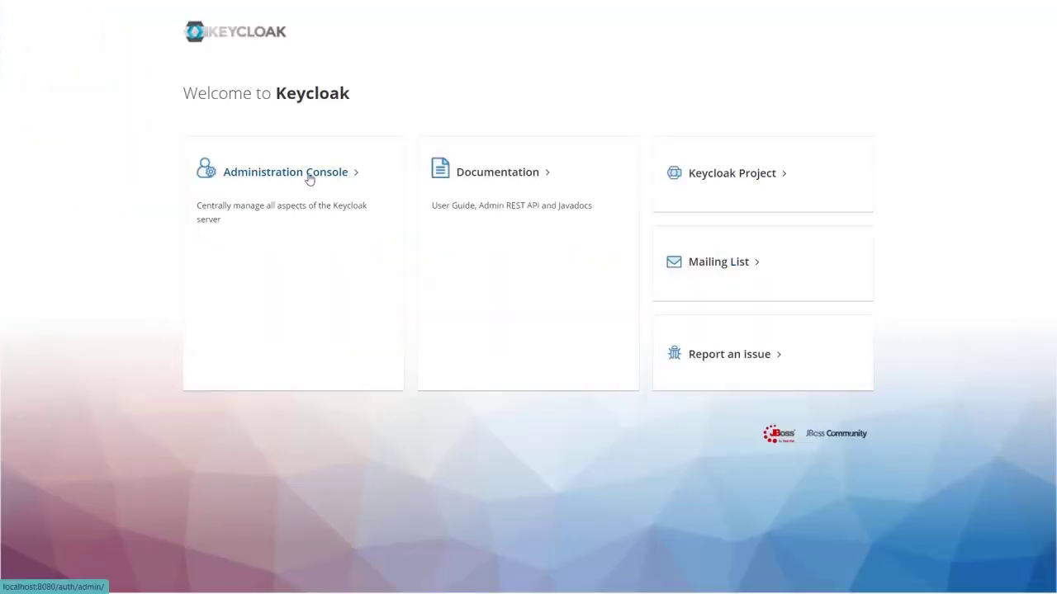
Sign in to the Keycloak administration console with the admin account's email and password
{"action": "left_click", "coordinate": [309, 177]}
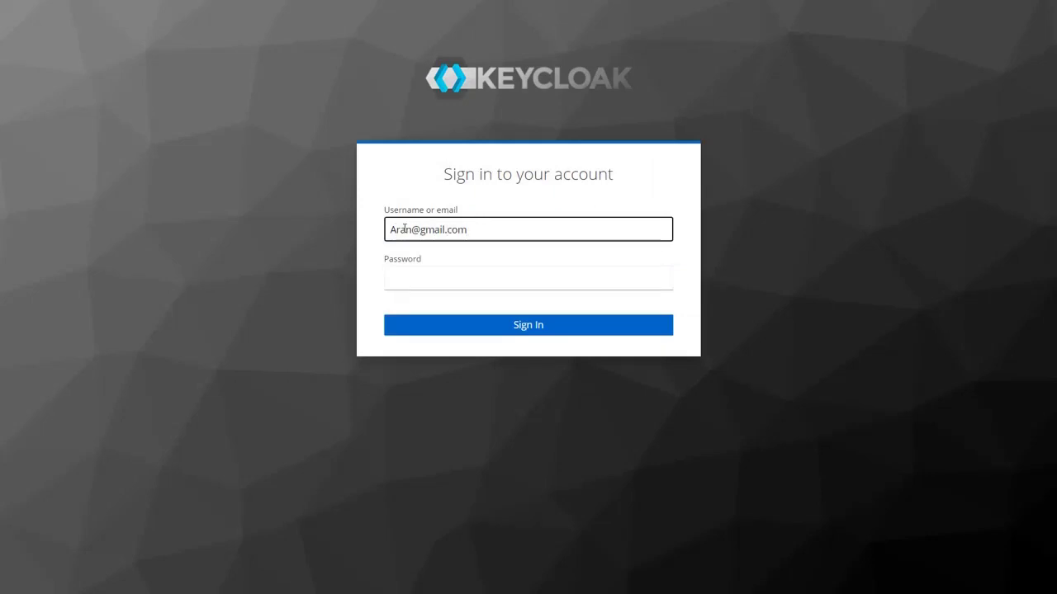
{"action": "left_click", "coordinate": [400, 277]}
{"action": "type", "text": "••••••••••••••••••"}
{"action": "left_click", "coordinate": [535, 334]}
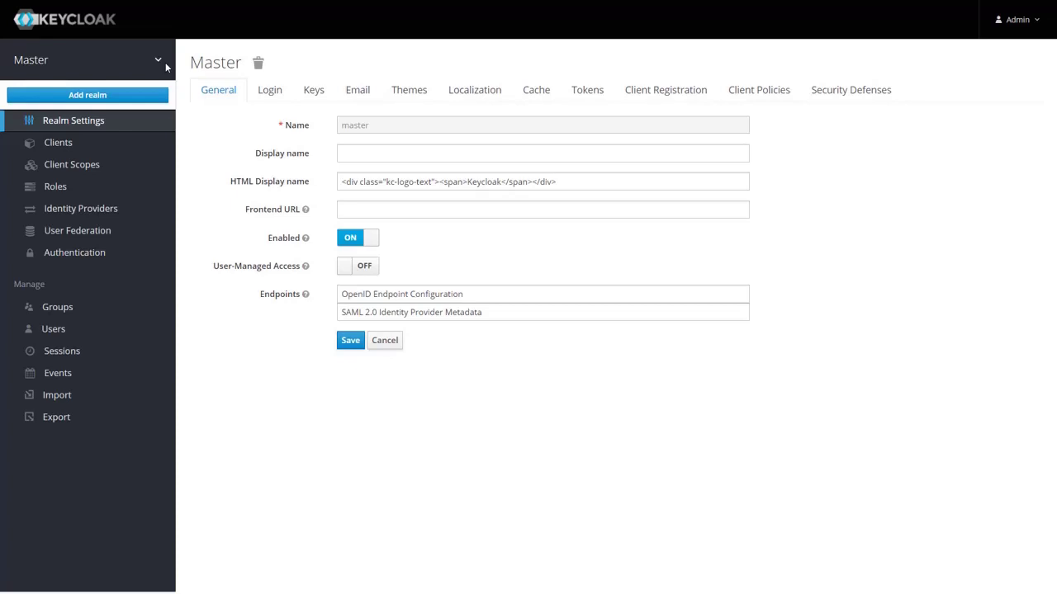
Create the realm 'Demo', save its display name as 'Drupal', and view its Clients
{"action": "left_click", "coordinate": [127, 96]}
{"action": "left_click", "coordinate": [341, 122]}
{"action": "type", "text": "Demo"}
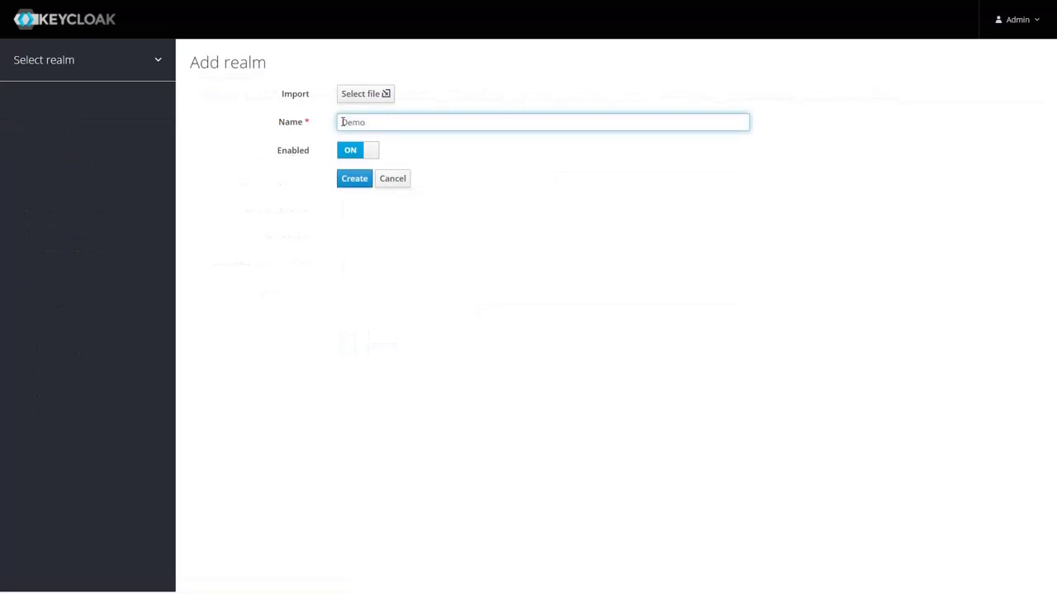
{"action": "left_click", "coordinate": [355, 182]}
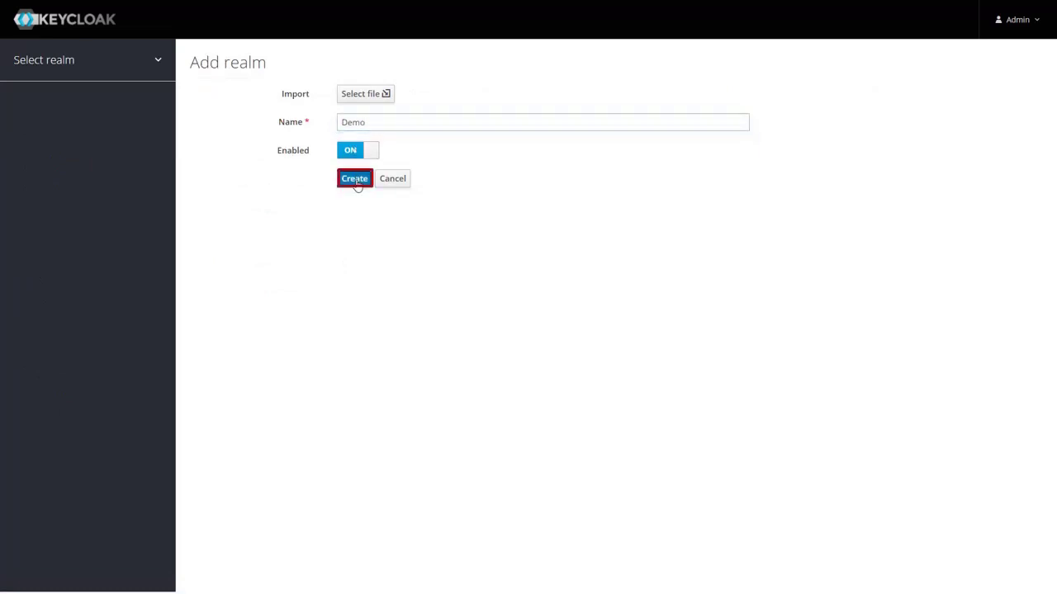
{"action": "left_click", "coordinate": [347, 155]}
{"action": "type", "text": "Drupal"}
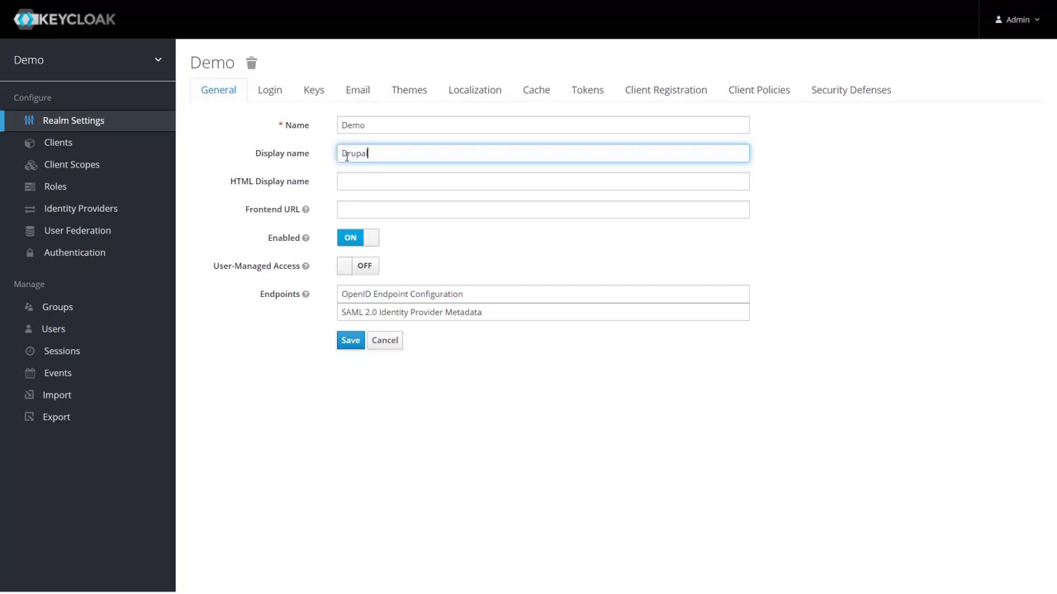
{"action": "left_click", "coordinate": [346, 346]}
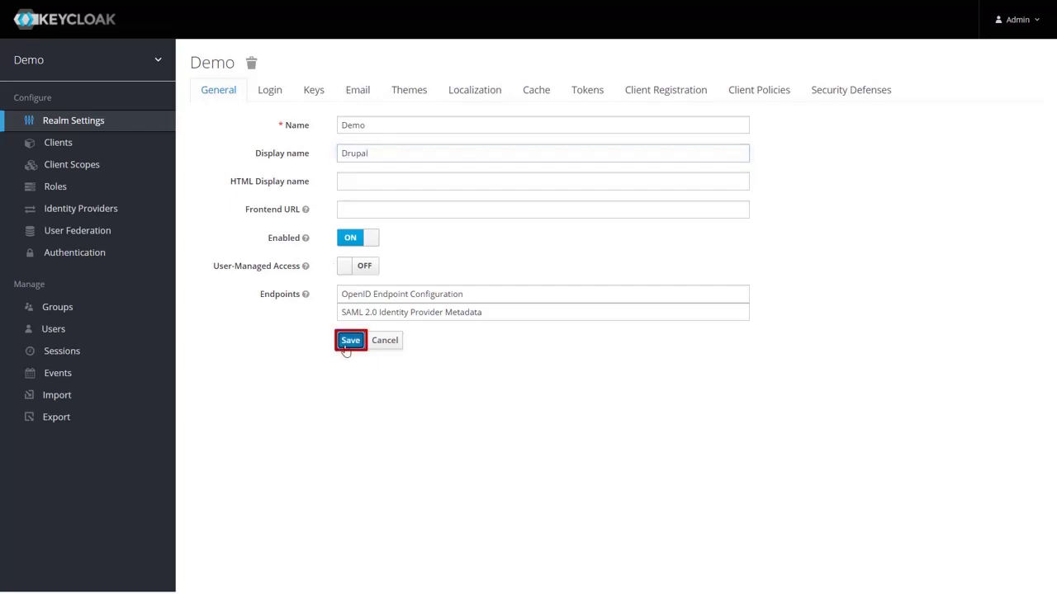
{"action": "left_click", "coordinate": [58, 143]}
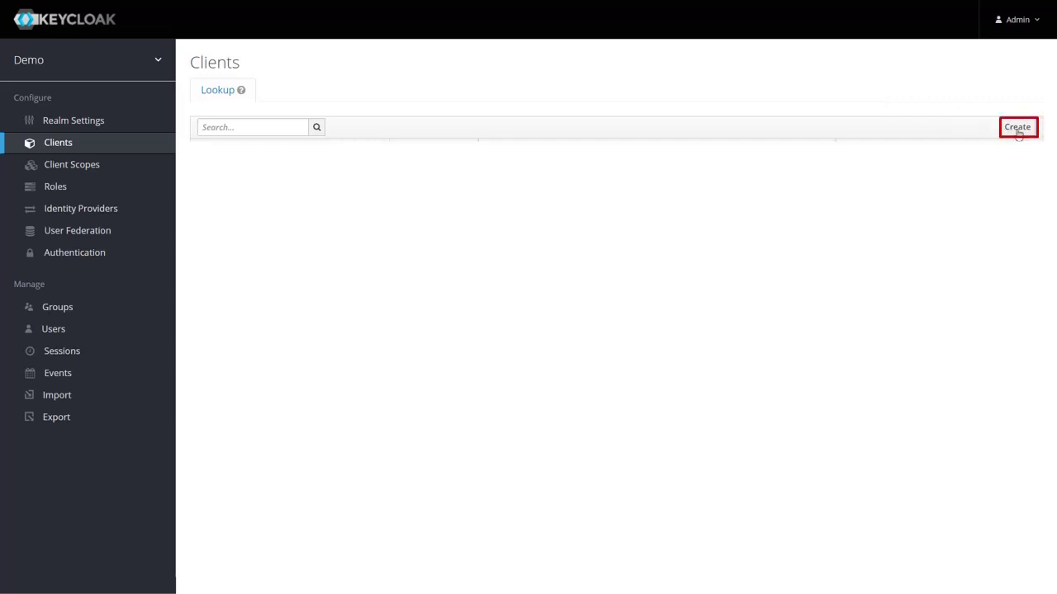
Create a new Keycloak client with client ID 'OAuth Test'
{"action": "left_click", "coordinate": [1016, 128]}
{"action": "left_click", "coordinate": [344, 146]}
{"action": "type", "text": "OAuth Test"}
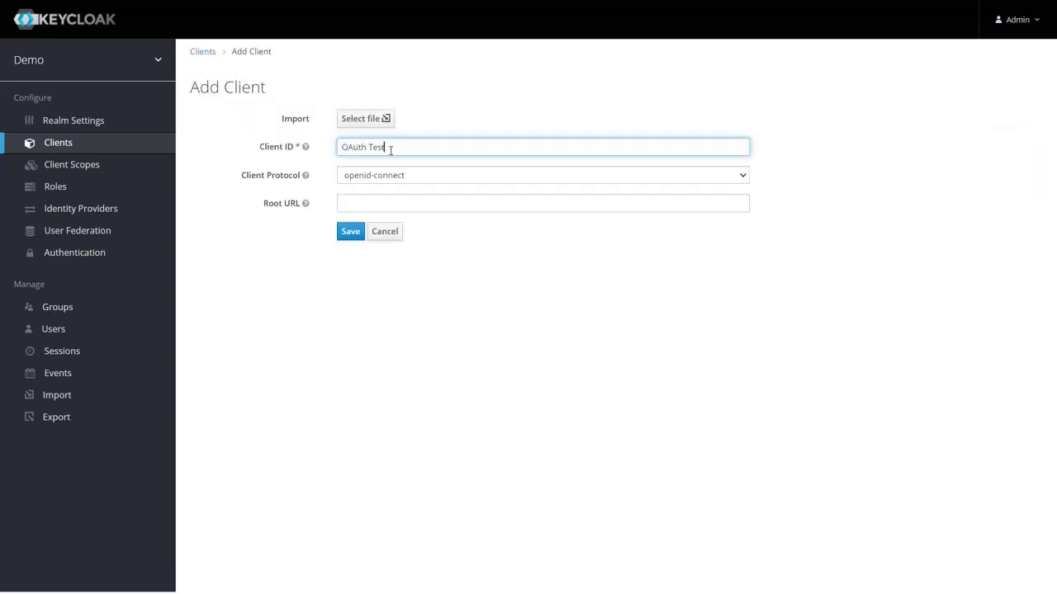
{"action": "left_click", "coordinate": [353, 234]}
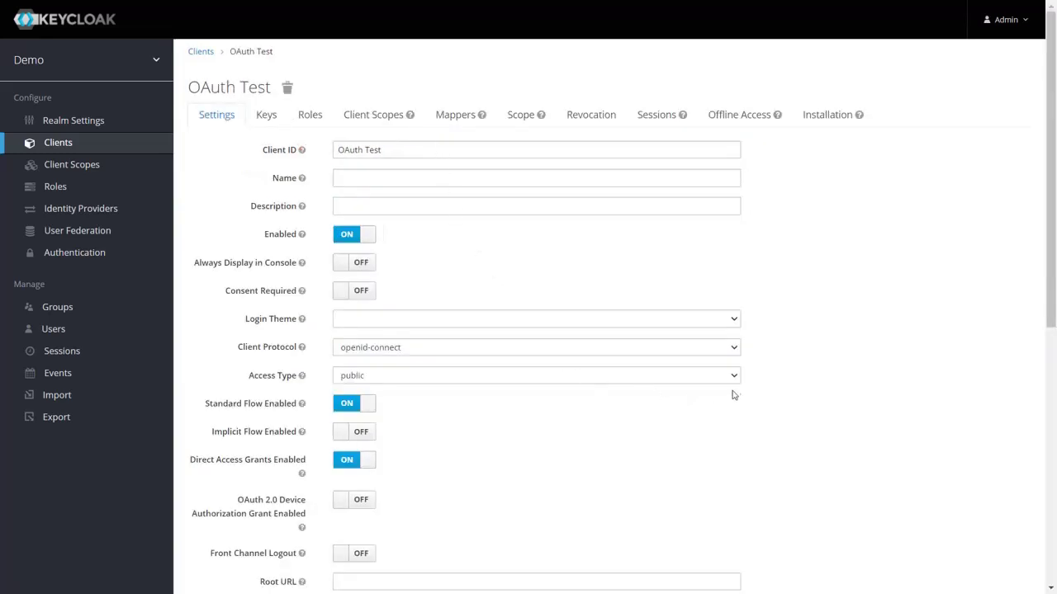
{"action": "left_click", "coordinate": [734, 377]}
{"action": "left_click", "coordinate": [728, 391]}
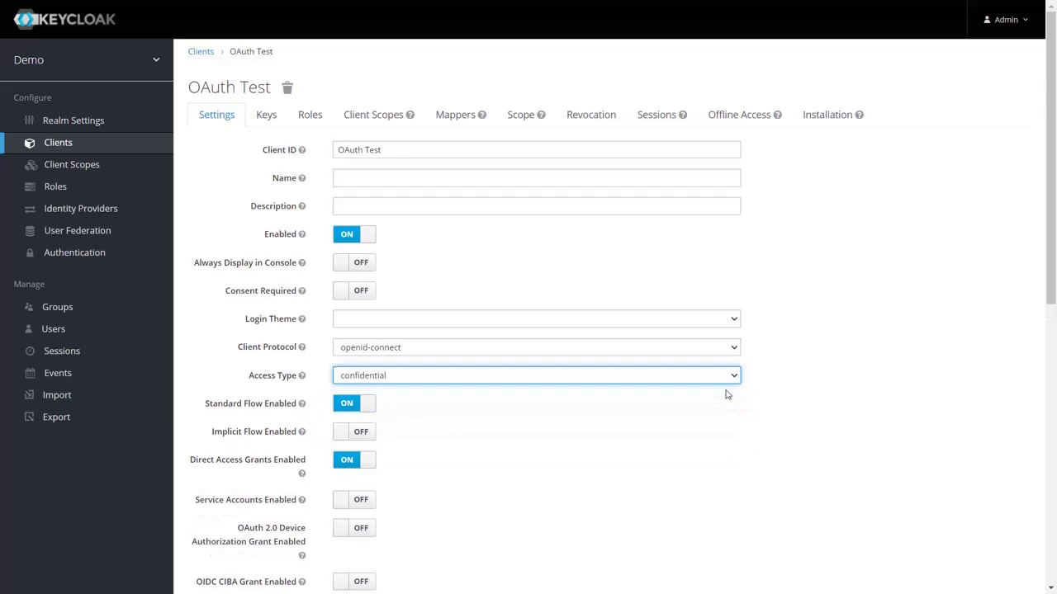
{"action": "scroll", "coordinate": [726, 394], "scroll_direction": "down", "scroll_amount": 3}
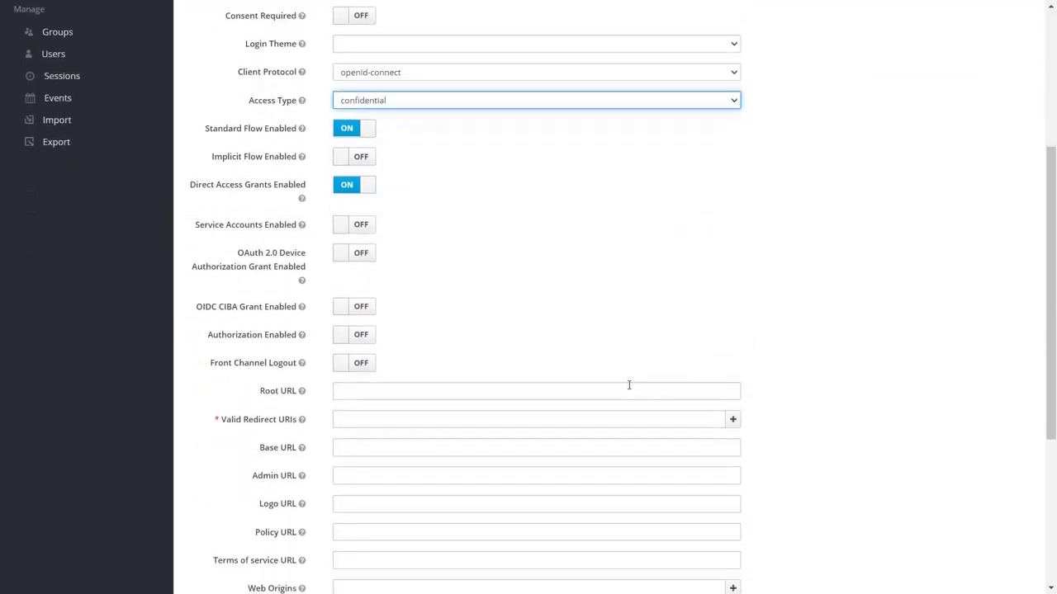
{"action": "left_click", "coordinate": [346, 421]}
{"action": "key", "text": "ctrl+v"}
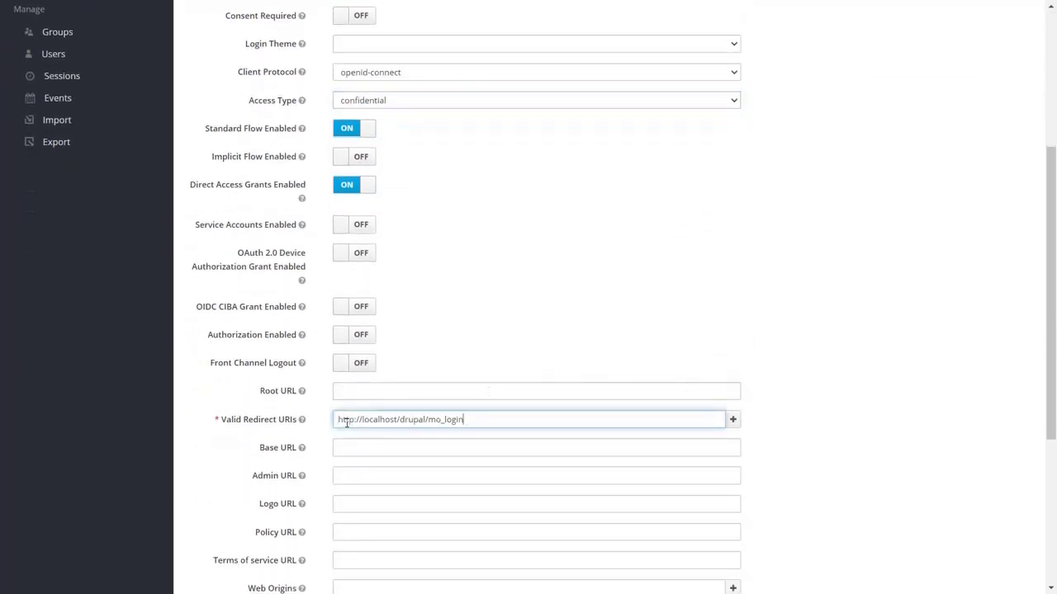
{"action": "scroll", "coordinate": [347, 421], "scroll_direction": "down", "scroll_amount": 3}
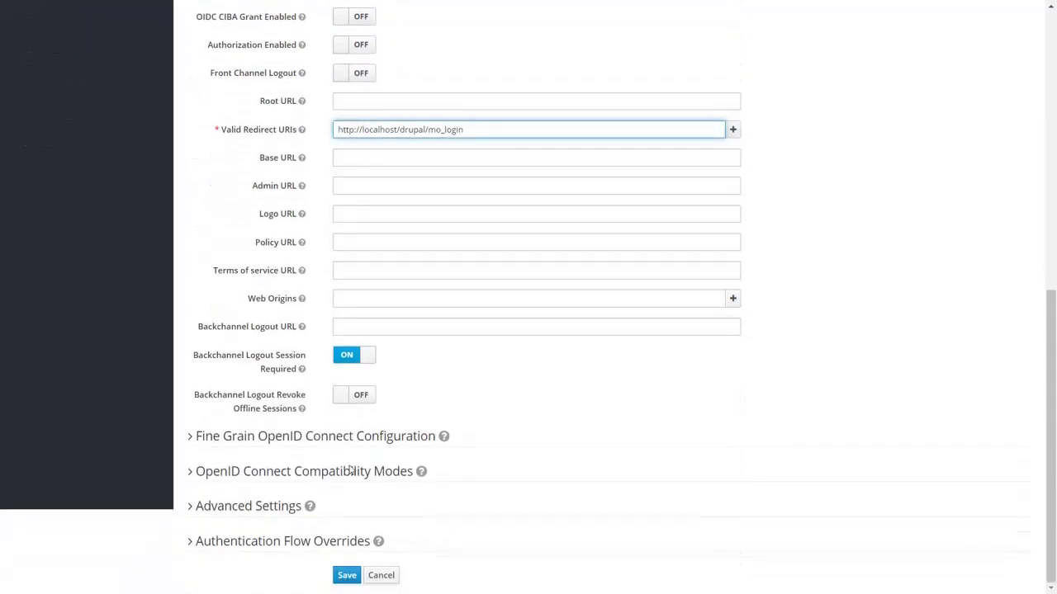
{"action": "left_click", "coordinate": [346, 576]}
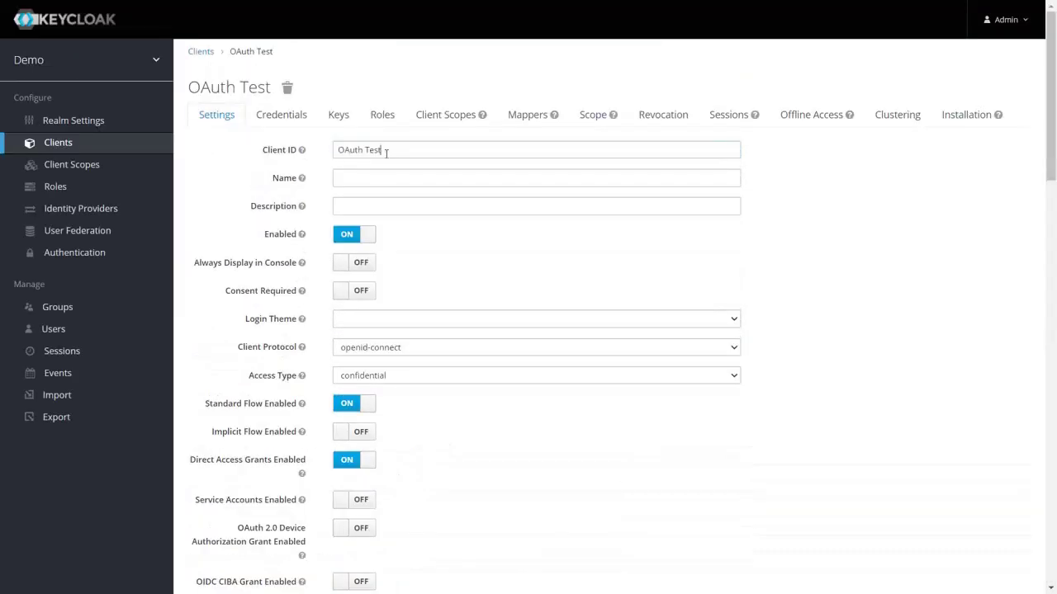
{"action": "left_click_drag", "start_coordinate": [382, 150], "coordinate": [337, 150]}
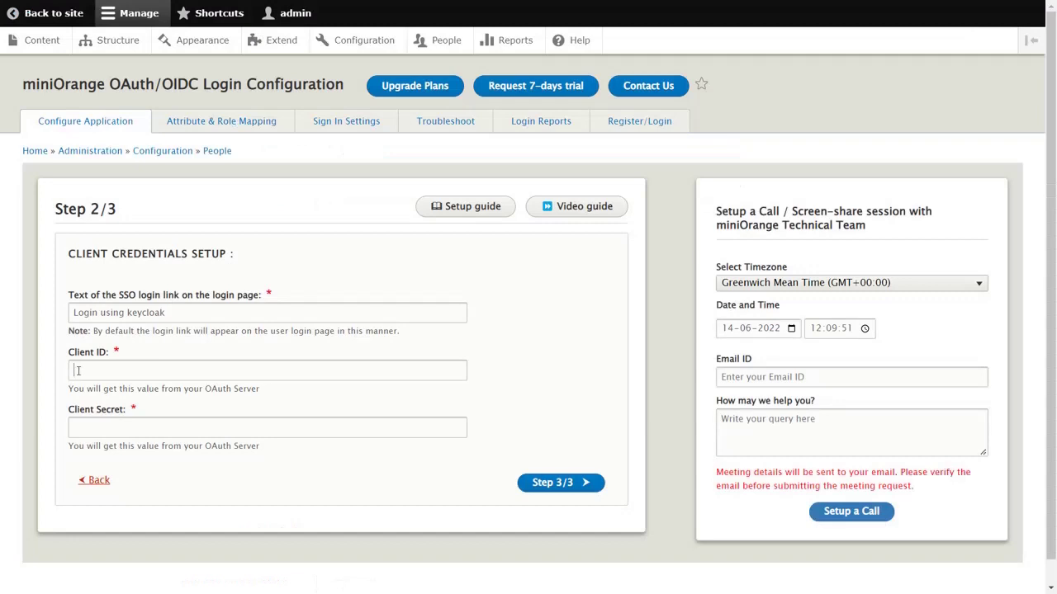
Fill Drupal's Client ID with 'OAuth Test' and Client Secret with the Keycloak credentials secret
{"action": "left_click", "coordinate": [79, 371]}
{"action": "key", "text": "ctrl+v"}
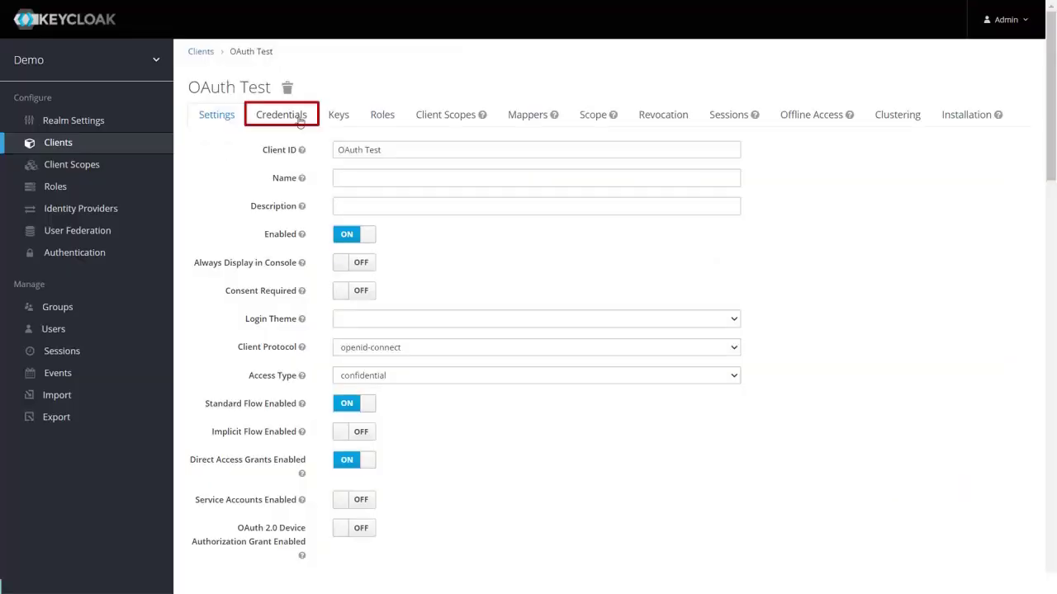
{"action": "left_click", "coordinate": [300, 122]}
{"action": "left_click_drag", "start_coordinate": [487, 180], "coordinate": [350, 194]}
{"action": "key", "text": "ctrl+c"}
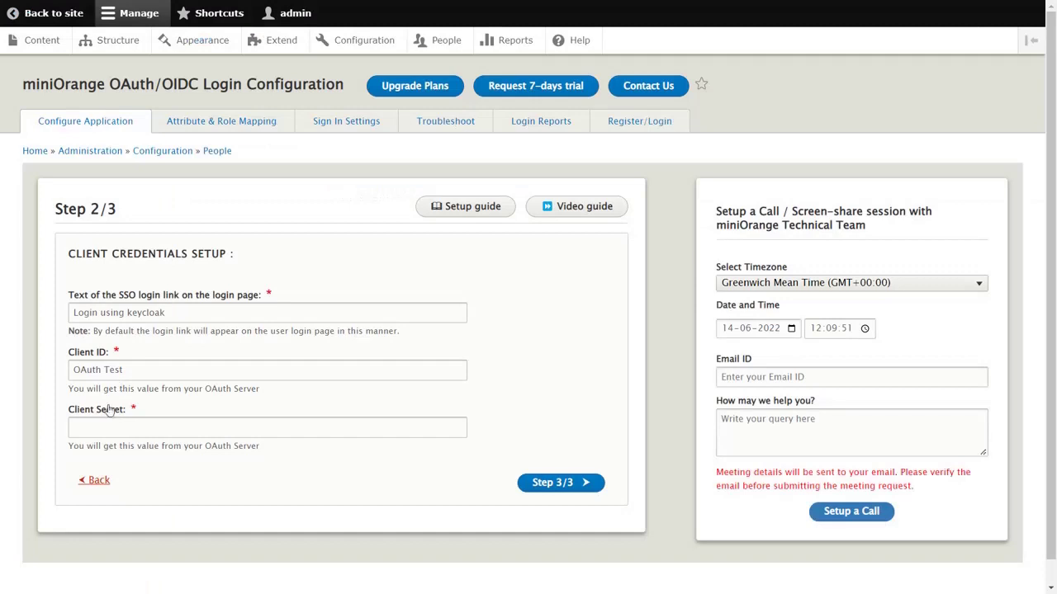
{"action": "left_click", "coordinate": [85, 426]}
{"action": "key", "text": "ctrl+v"}
Continue to Step 3/3 and copy the Demo realm's OpenID Endpoint Configuration link
{"action": "left_click", "coordinate": [552, 485]}
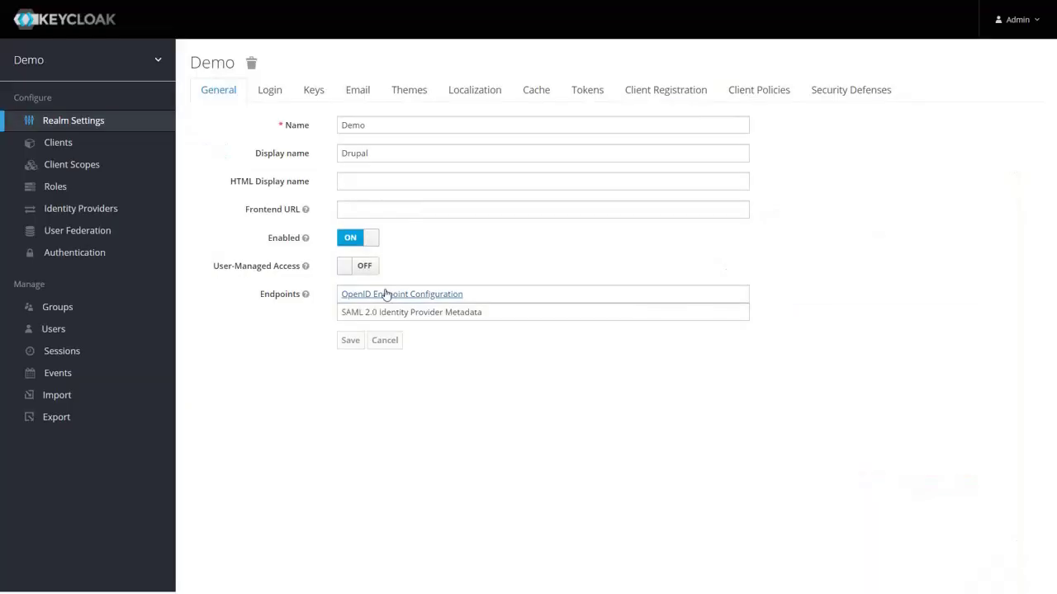
{"action": "right_click", "coordinate": [385, 293]}
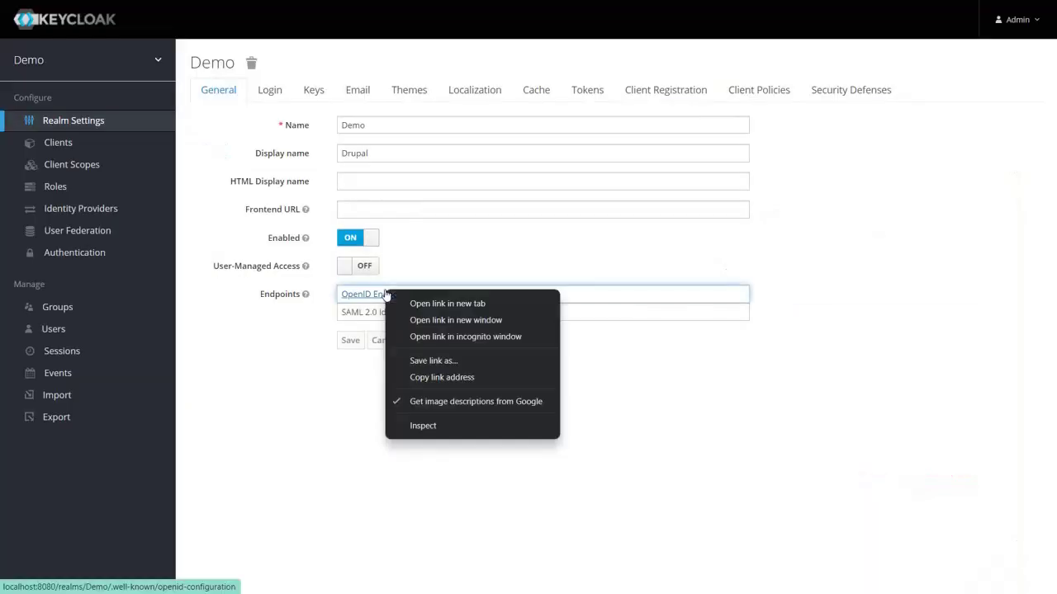
{"action": "left_click", "coordinate": [419, 377]}
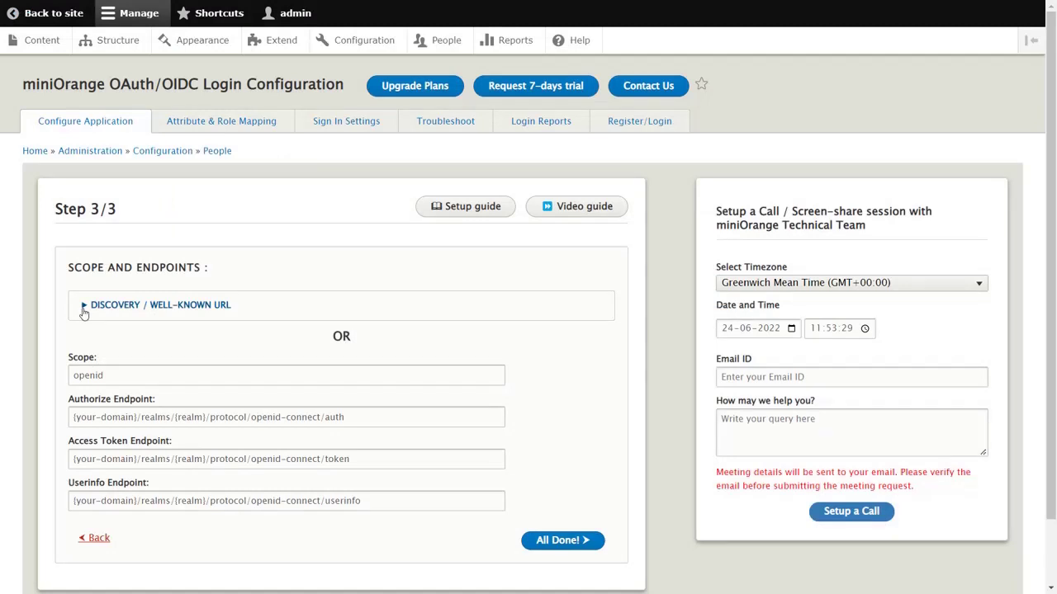
Paste the Demo realm's OpenID configuration URL into the Discovery Metadata URL field and submit
{"action": "left_click", "coordinate": [83, 308]}
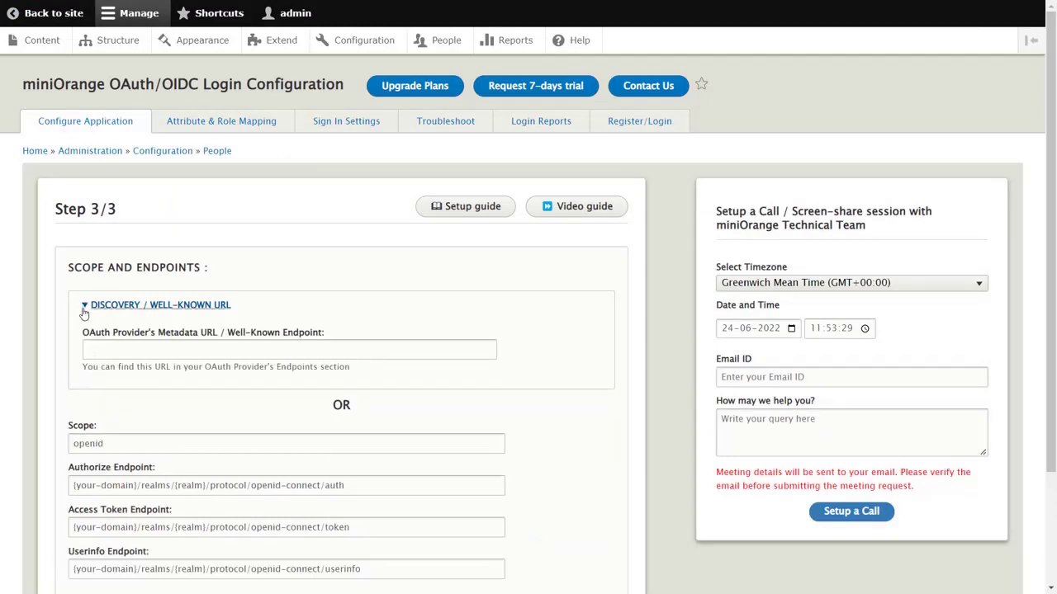
{"action": "left_click", "coordinate": [89, 348]}
{"action": "key", "text": "ctrl+v"}
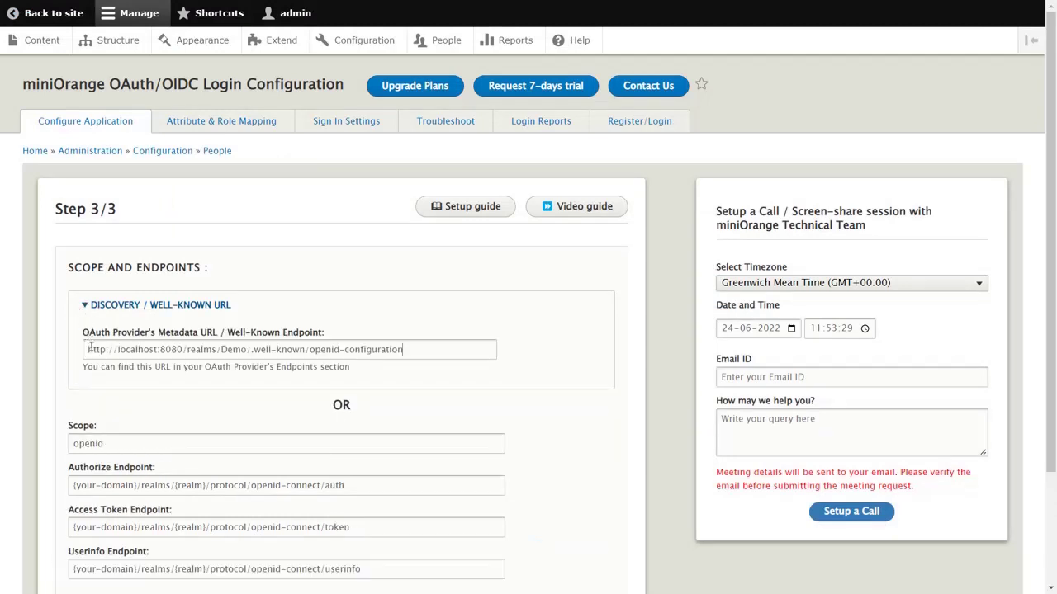
{"action": "scroll", "coordinate": [91, 349], "scroll_direction": "down", "scroll_amount": 3}
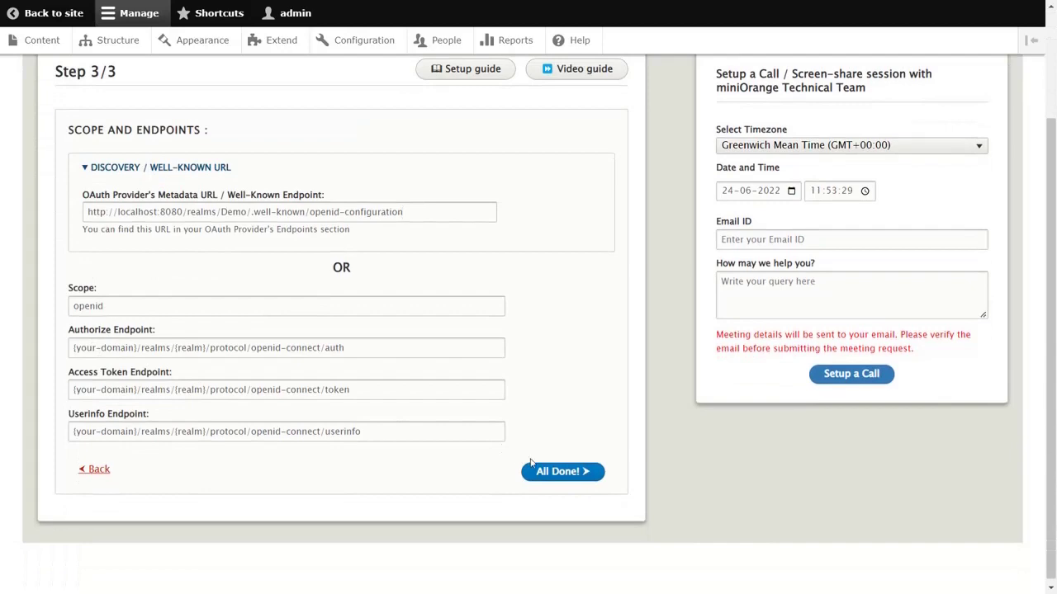
{"action": "left_click", "coordinate": [546, 472]}
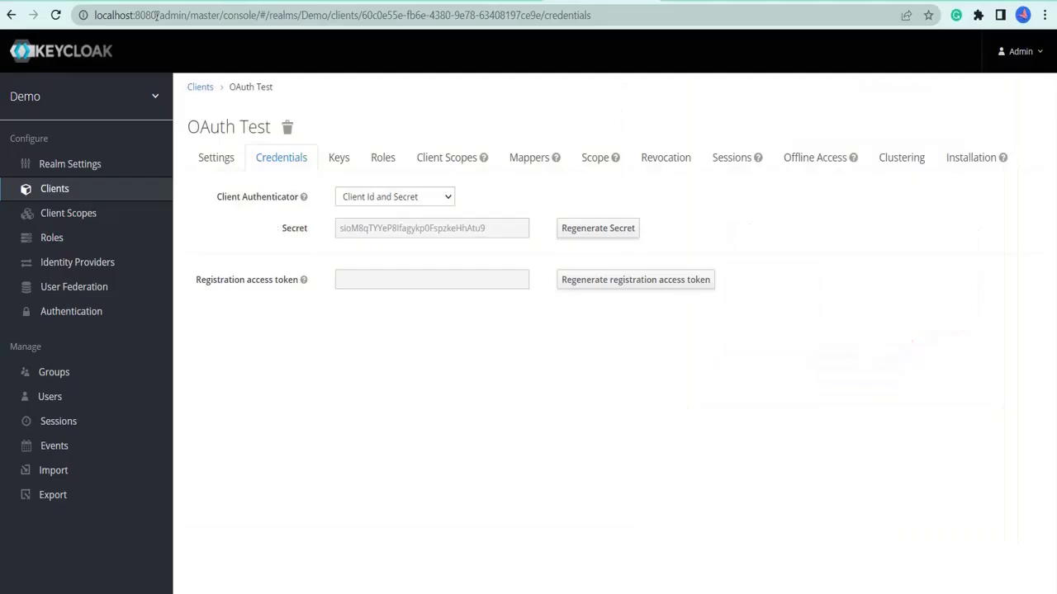
{"action": "left_click_drag", "start_coordinate": [156, 15], "coordinate": [95, 14]}
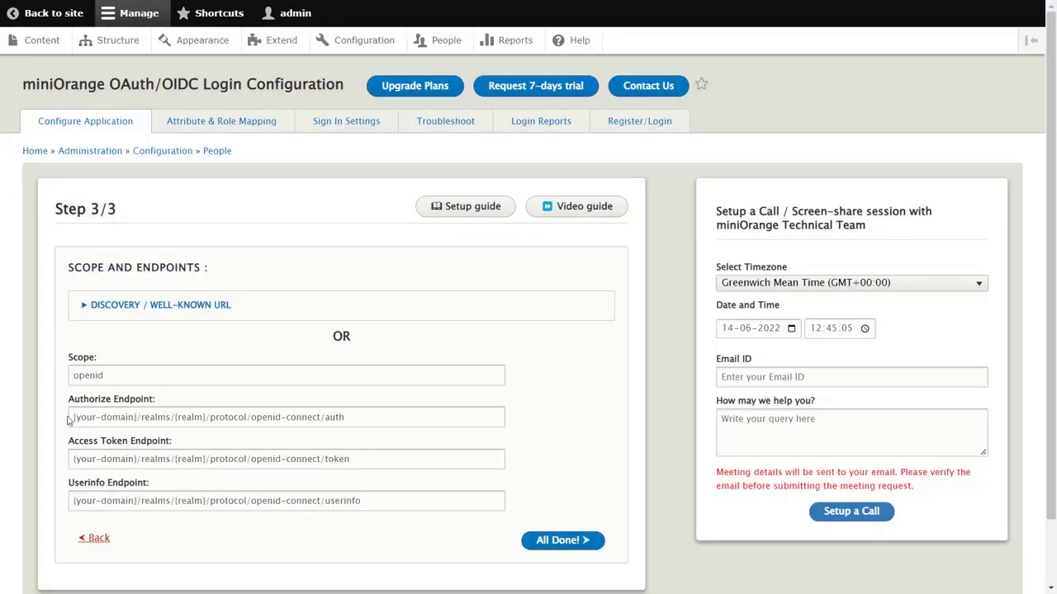
{"action": "left_click_drag", "start_coordinate": [72, 417], "coordinate": [137, 418]}
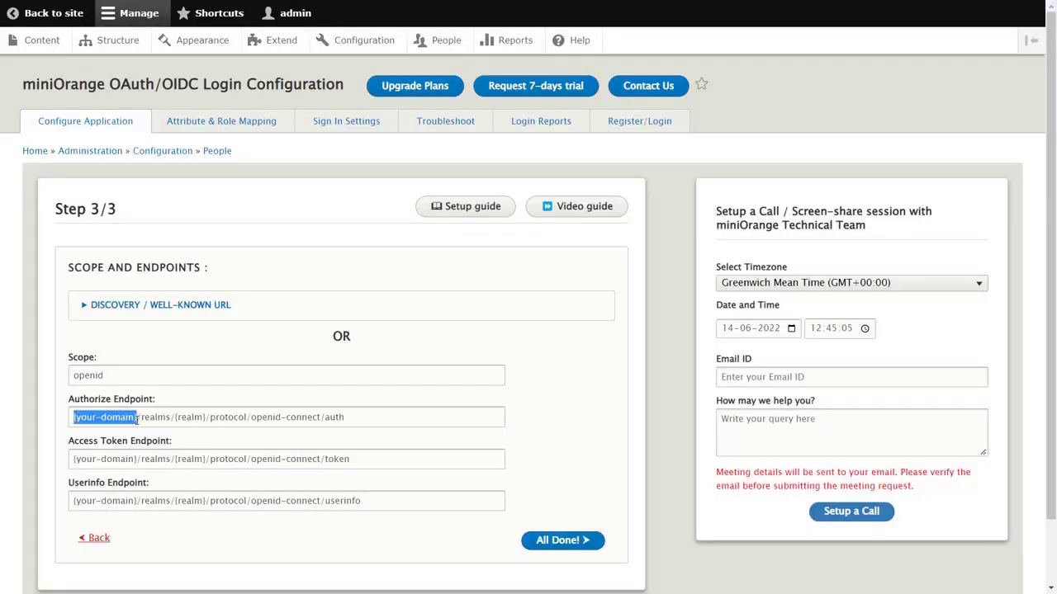
{"action": "key", "text": "ctrl+v"}
{"action": "left_click_drag", "start_coordinate": [72, 459], "coordinate": [139, 460]}
{"action": "key", "text": "ctrl+v"}
{"action": "left_click_drag", "start_coordinate": [72, 501], "coordinate": [139, 501]}
{"action": "key", "text": "ctrl+v"}
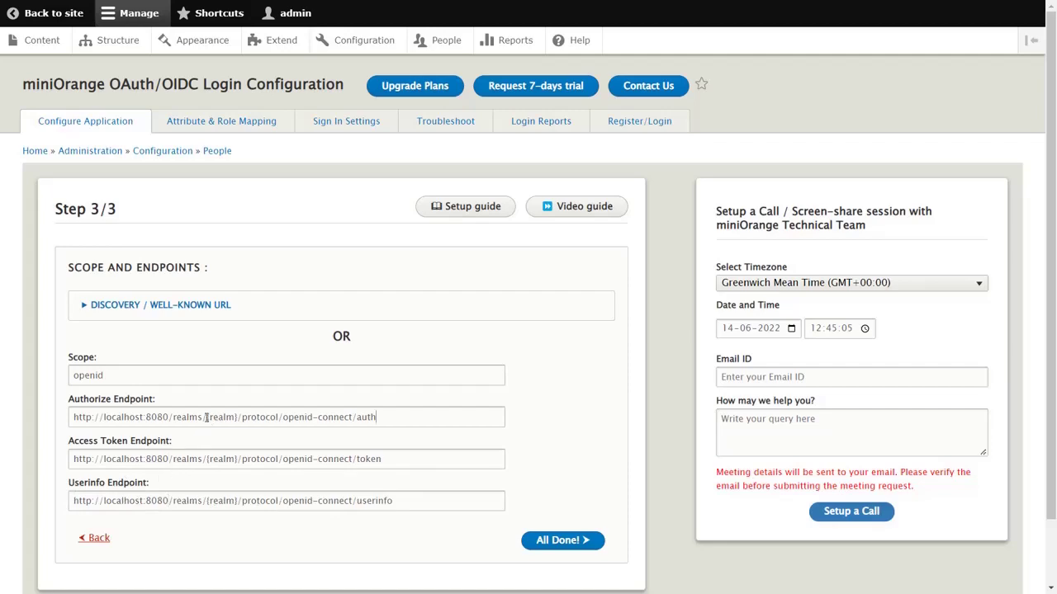
Replace {realm} with 'Demo' in all three endpoint URLs
{"action": "key", "text": "alt+Tab"}
{"action": "left_click_drag", "start_coordinate": [46, 62], "coordinate": [14, 64]}
{"action": "key", "text": "alt+Tab"}
{"action": "left_click_drag", "start_coordinate": [206, 417], "coordinate": [238, 418]}
{"action": "key", "text": "ctrl+v"}
{"action": "left_click_drag", "start_coordinate": [207, 459], "coordinate": [237, 460]}
{"action": "key", "text": "ctrl+v"}
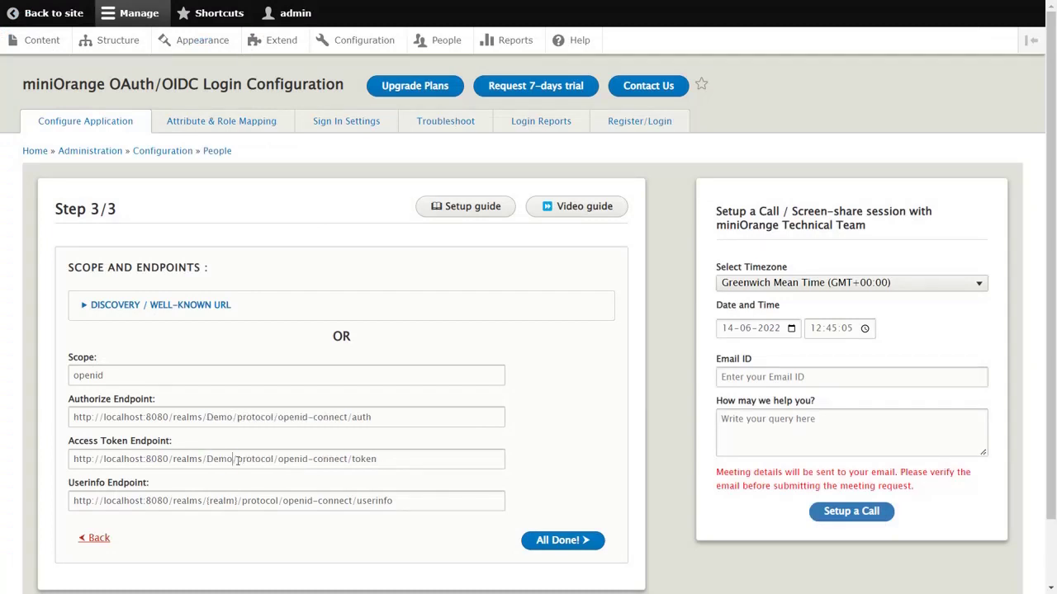
{"action": "left_click_drag", "start_coordinate": [206, 501], "coordinate": [238, 501]}
{"action": "key", "text": "ctrl+v"}
Save with All Done!, run Test Configuration, and keep 'email' as the Email Attribute
{"action": "left_click", "coordinate": [549, 542]}
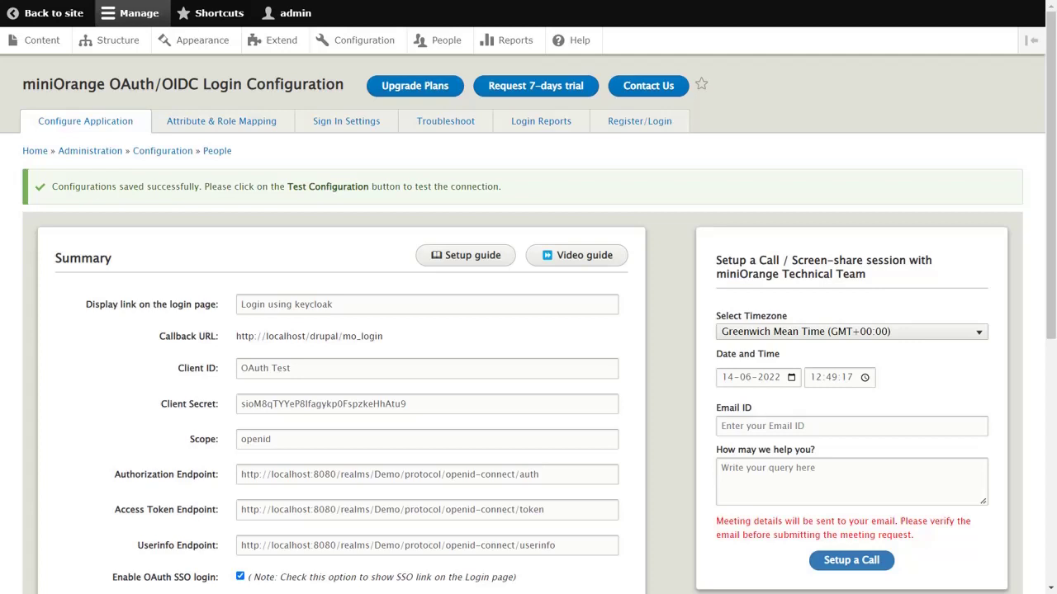
{"action": "scroll", "coordinate": [365, 287], "scroll_direction": "down", "scroll_amount": 3}
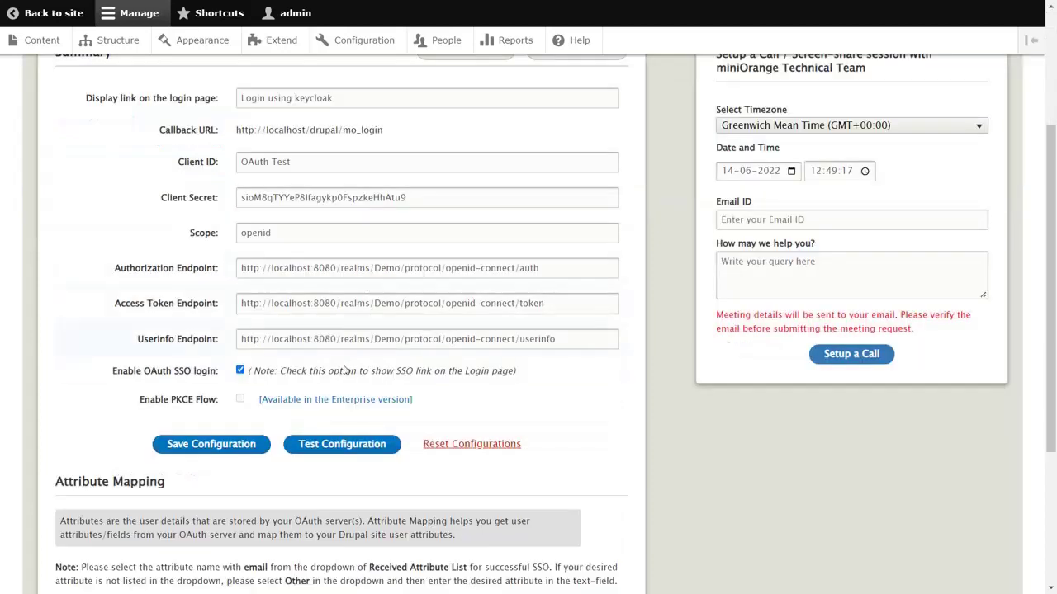
{"action": "left_click", "coordinate": [350, 453]}
{"action": "left_click", "coordinate": [351, 459]}
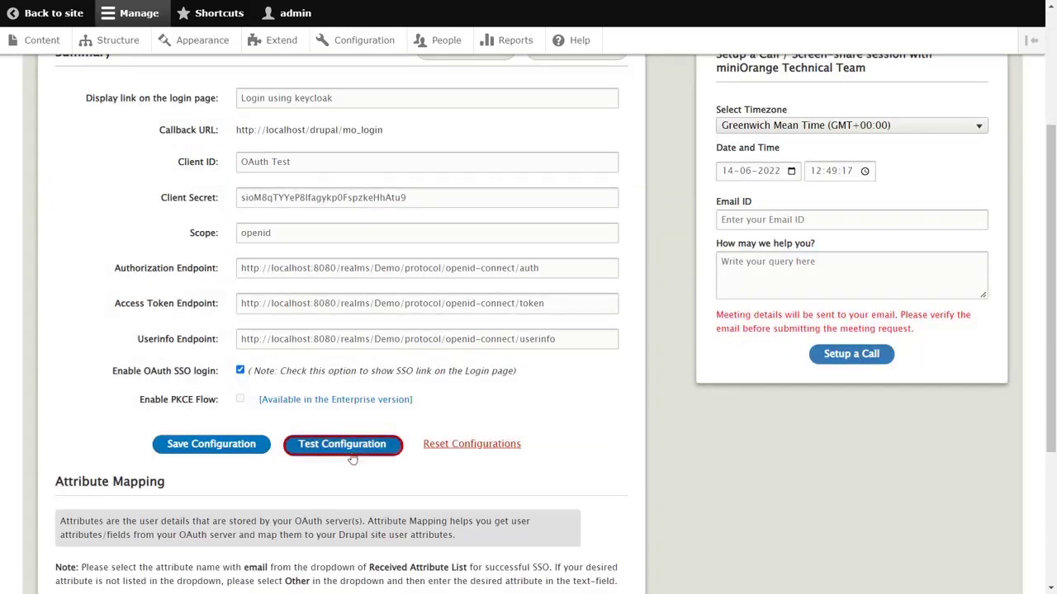
{"action": "scroll", "coordinate": [153, 159], "scroll_direction": "down", "scroll_amount": 5}
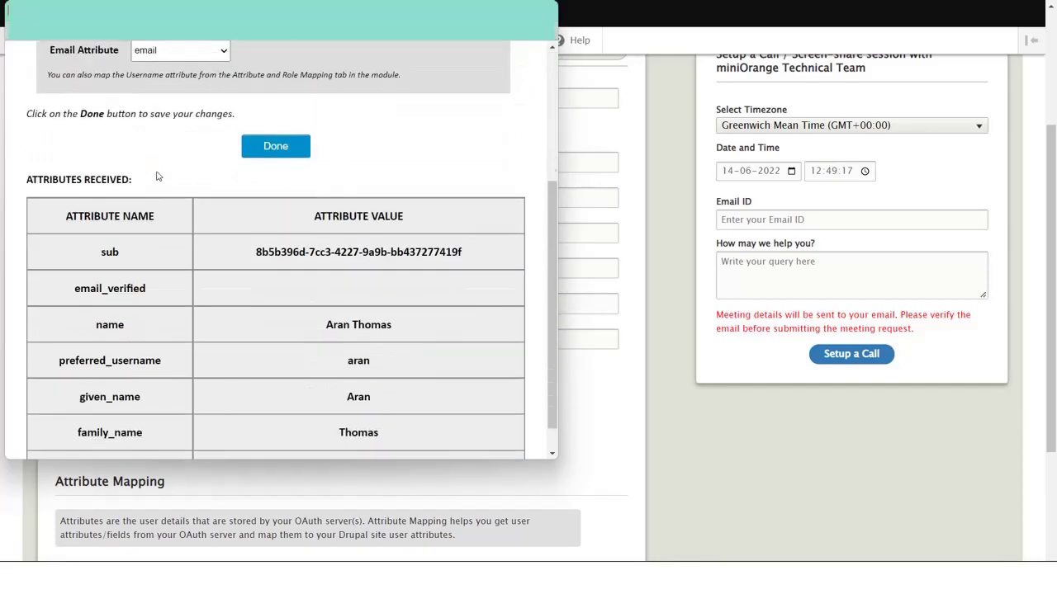
{"action": "scroll", "coordinate": [194, 326], "scroll_direction": "up", "scroll_amount": 3}
{"action": "scroll", "coordinate": [194, 326], "scroll_direction": "up", "scroll_amount": 1}
{"action": "left_click", "coordinate": [225, 270]}
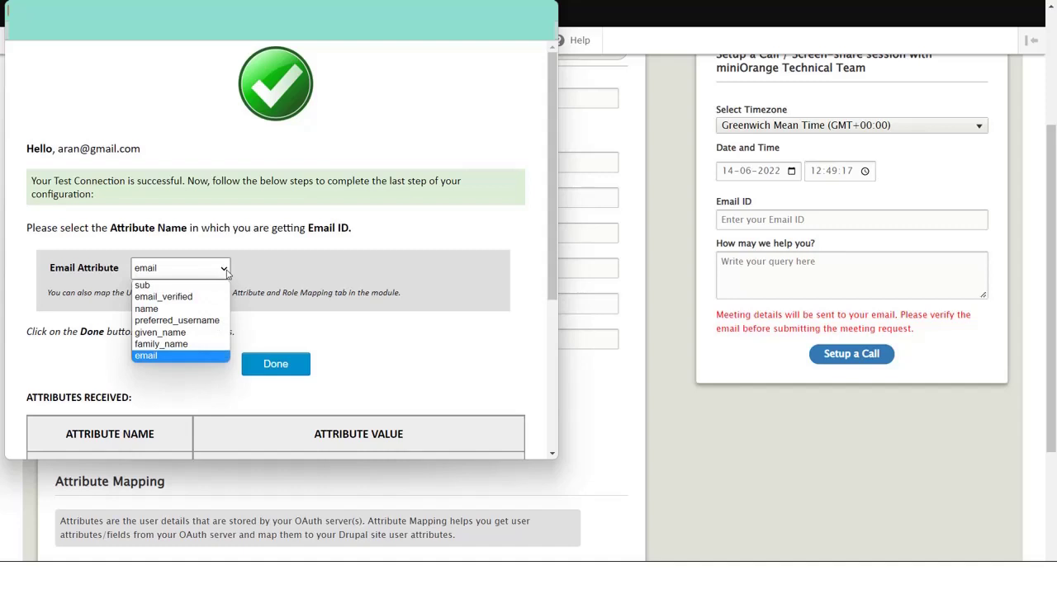
{"action": "left_click", "coordinate": [227, 273]}
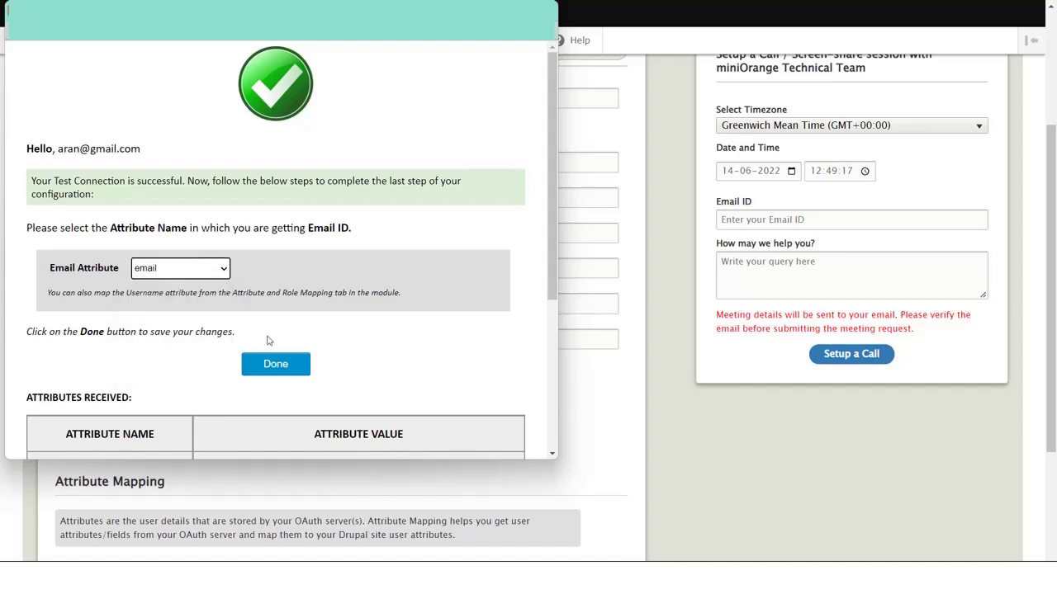